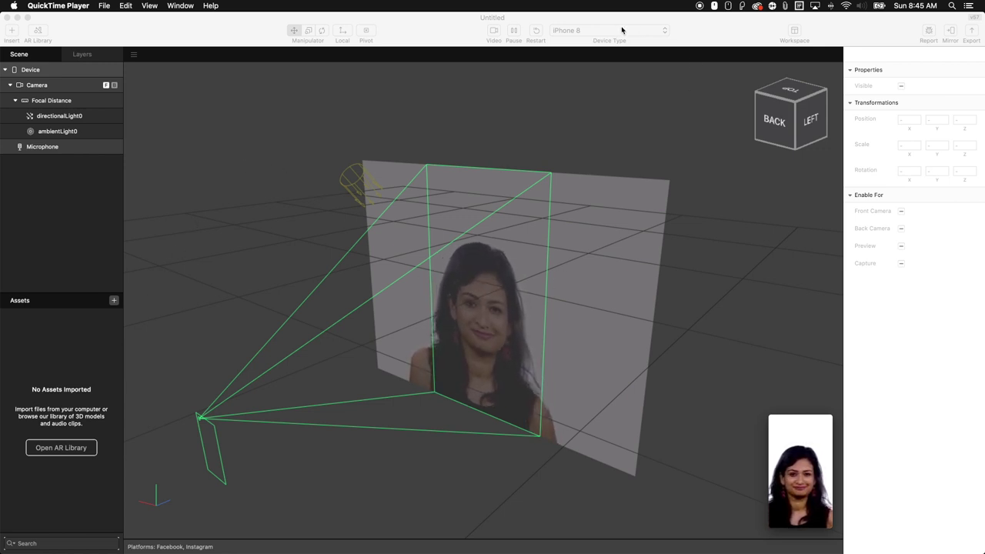
# Show and then dismiss Spark AR Studio's camera and sample video choices
pyautogui.click(495, 32)
pyautogui.click(495, 32)
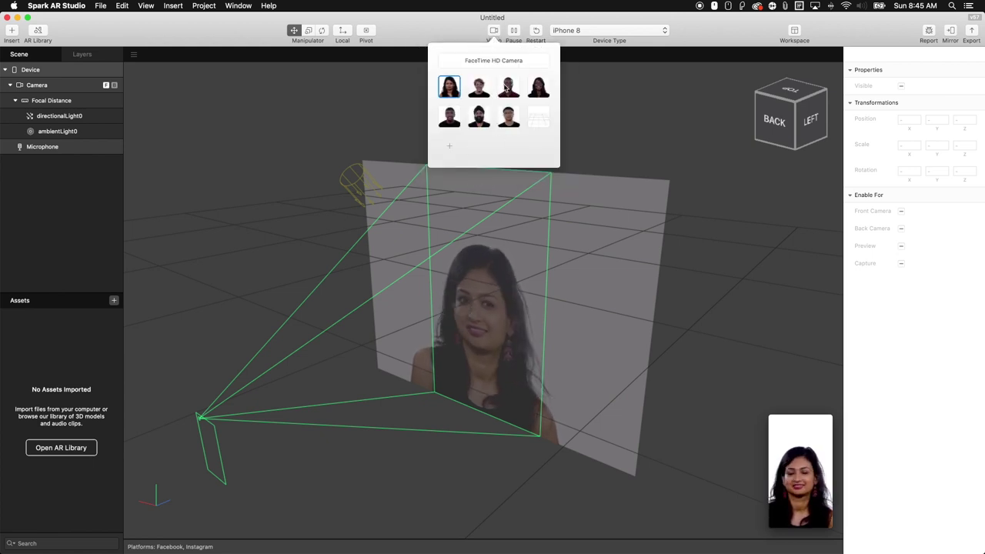
pyautogui.click(493, 30)
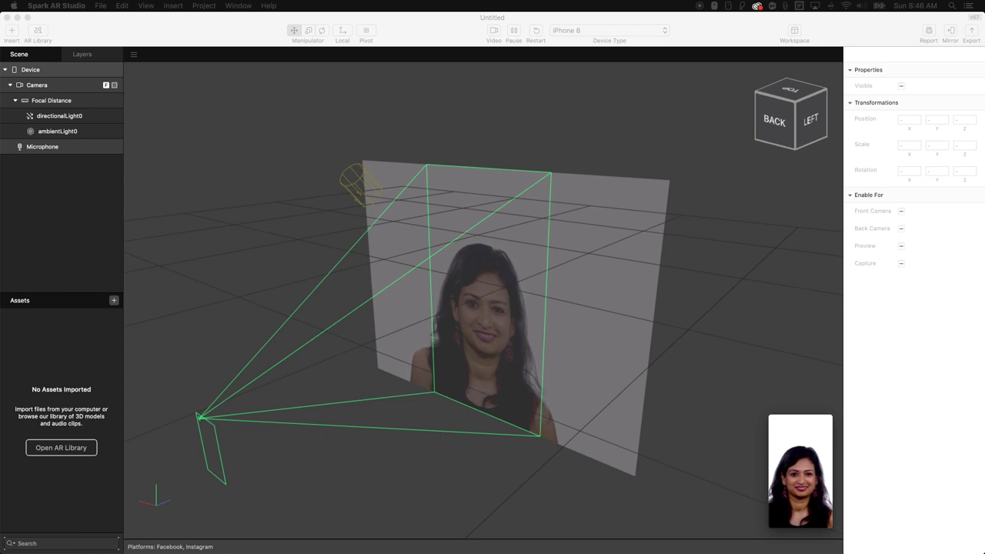
# In Finder's Applications folder, show the package contents of Spark AR Studio.app
pyautogui.click(397, 311)
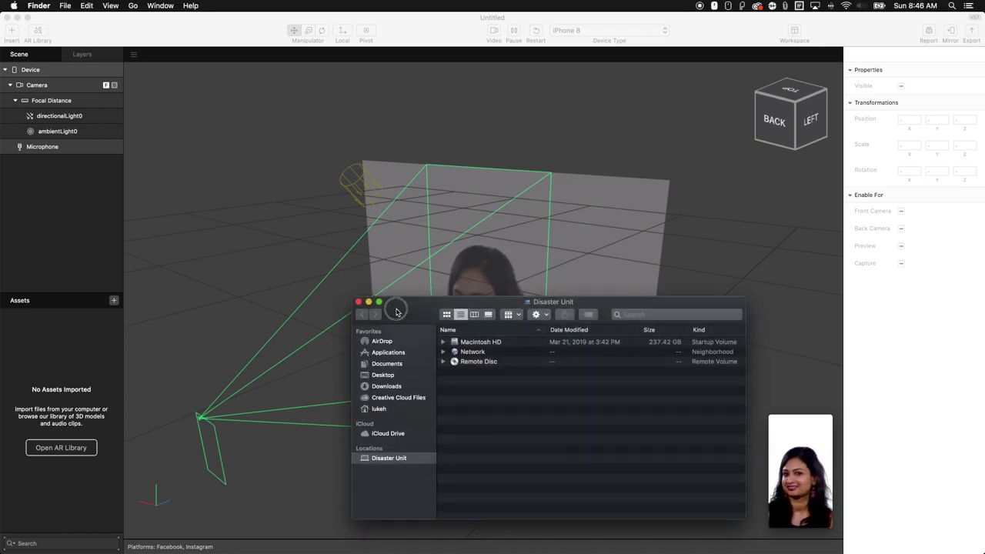
pyautogui.moveTo(396, 311); pyautogui.dragTo(259, 143)
pyautogui.click(260, 166)
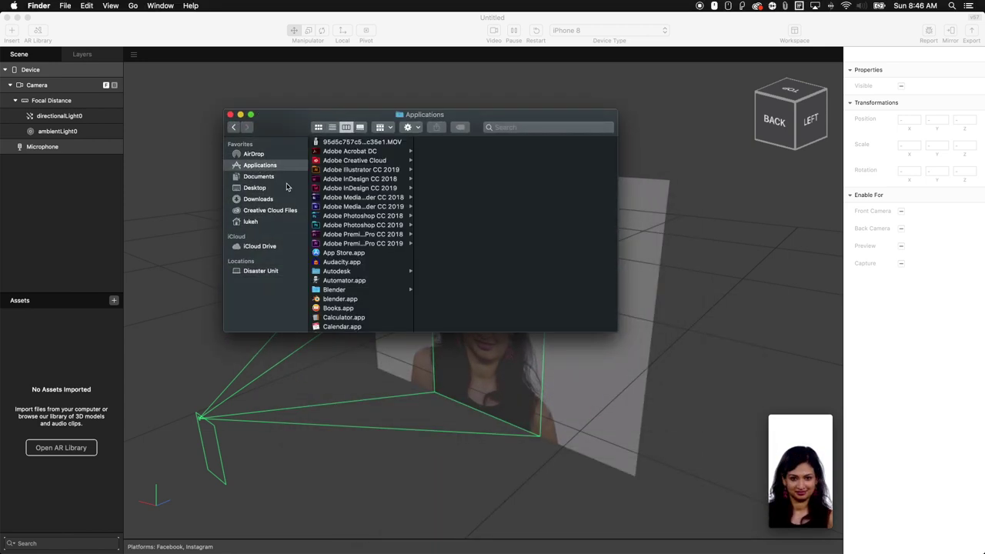
pyautogui.scroll(-15, 389, 260)
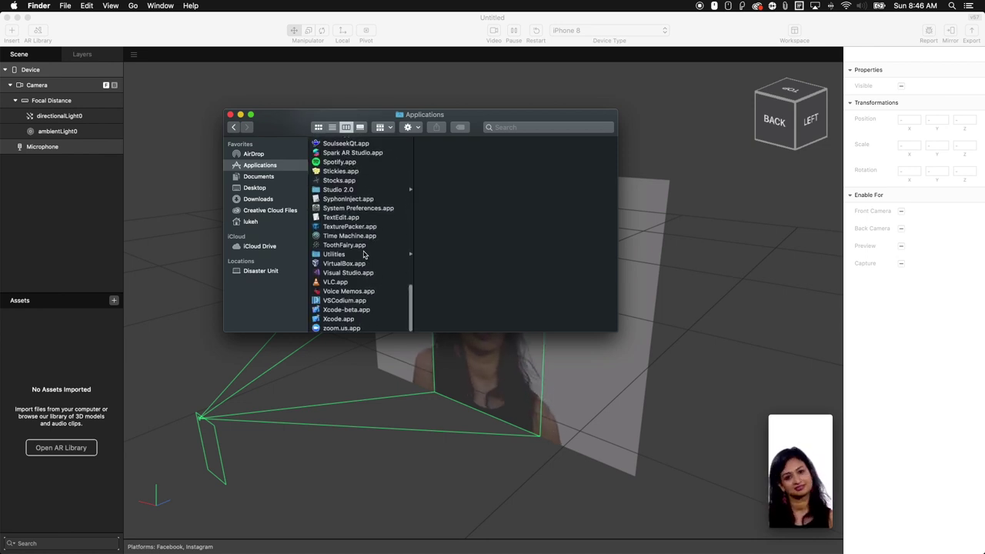
pyautogui.scroll(3, 355, 204)
pyautogui.click(353, 180)
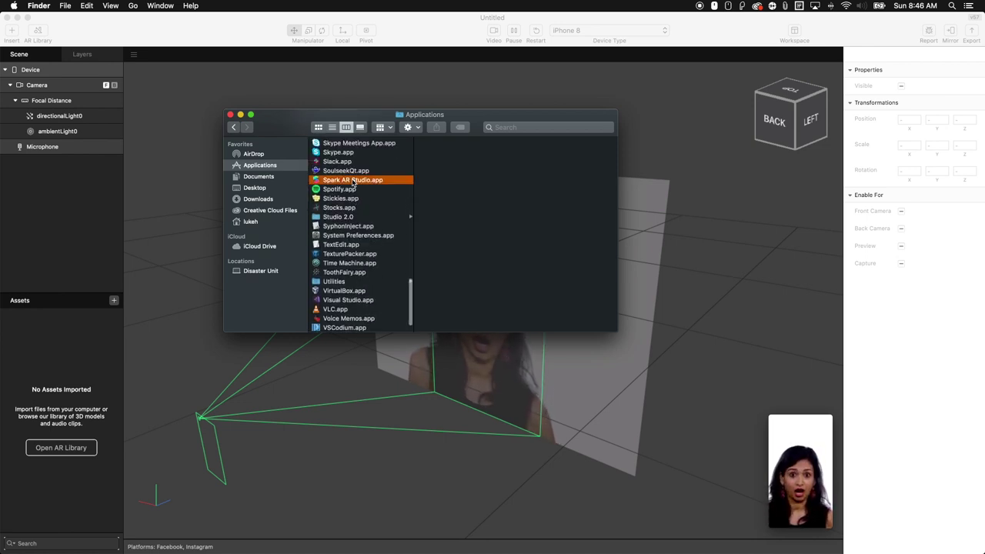
pyautogui.rightClick(354, 181)
pyautogui.click(379, 197)
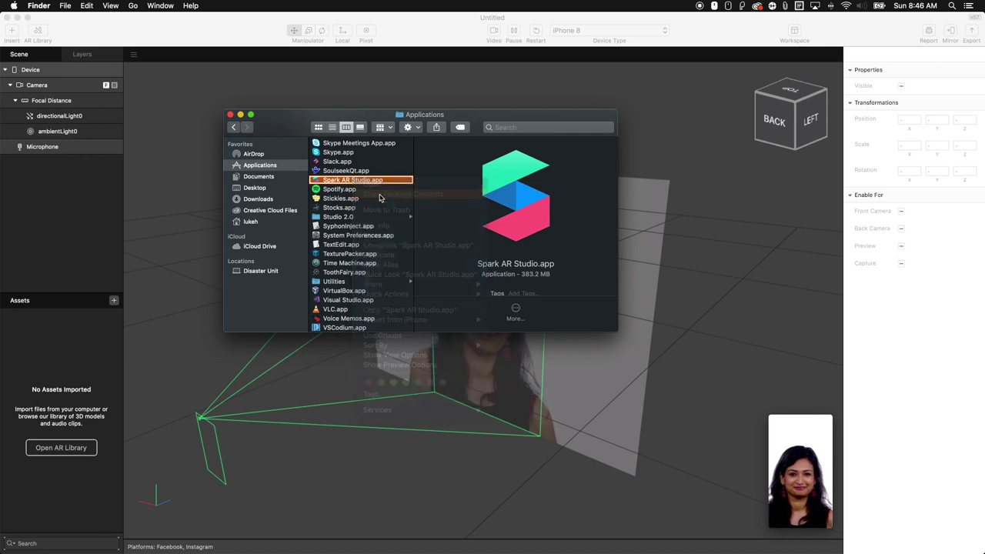
# Go to Contents > Resources and preview the Ambika.mov and Ambika-640.mov sample videos
pyautogui.click(339, 144)
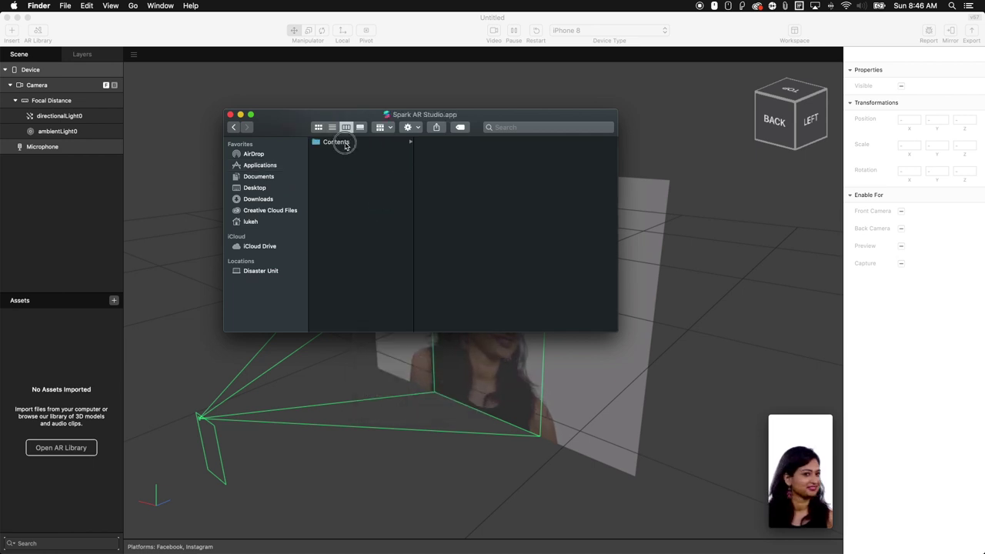
pyautogui.click(438, 197)
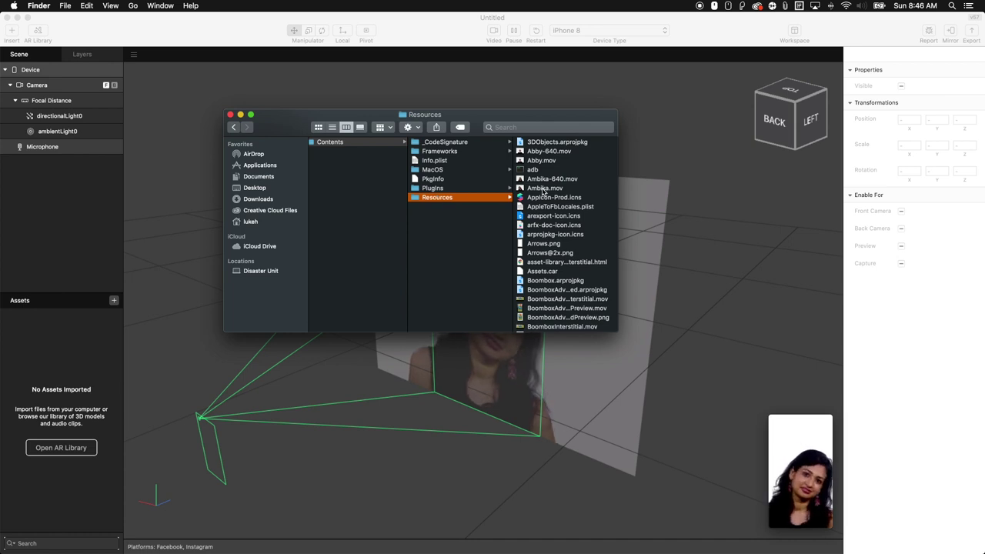
pyautogui.click(544, 189)
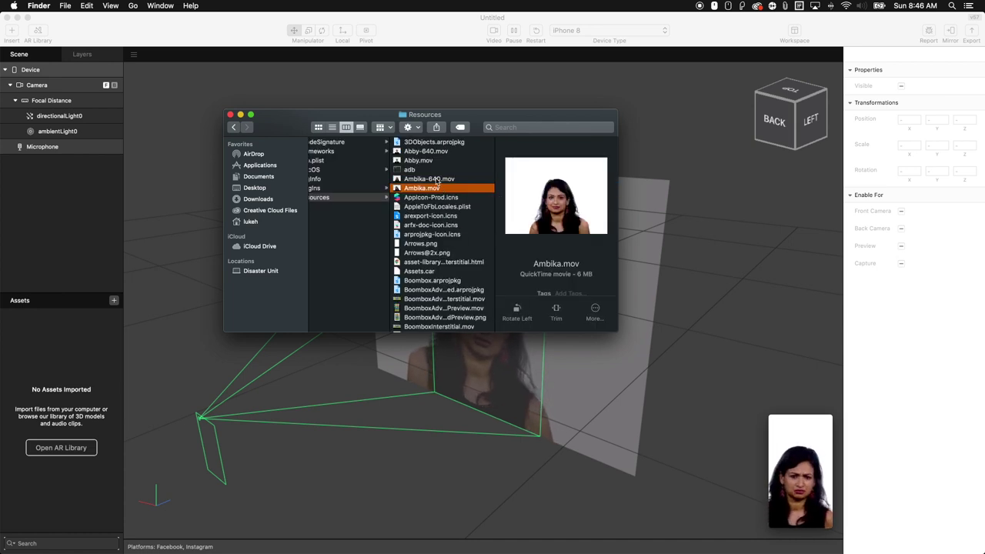
pyautogui.click(438, 180)
pyautogui.click(432, 189)
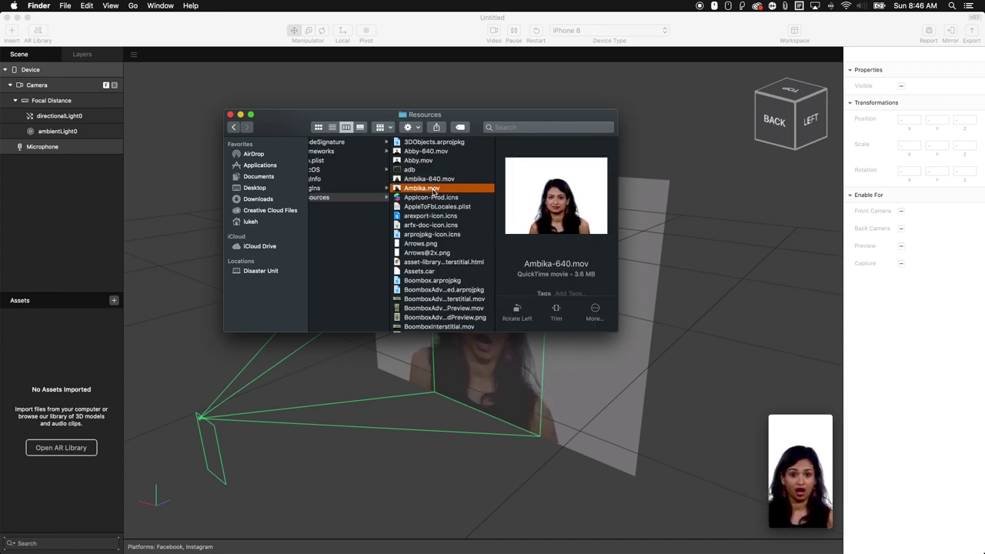
pyautogui.hscroll(-2, 364, 197)
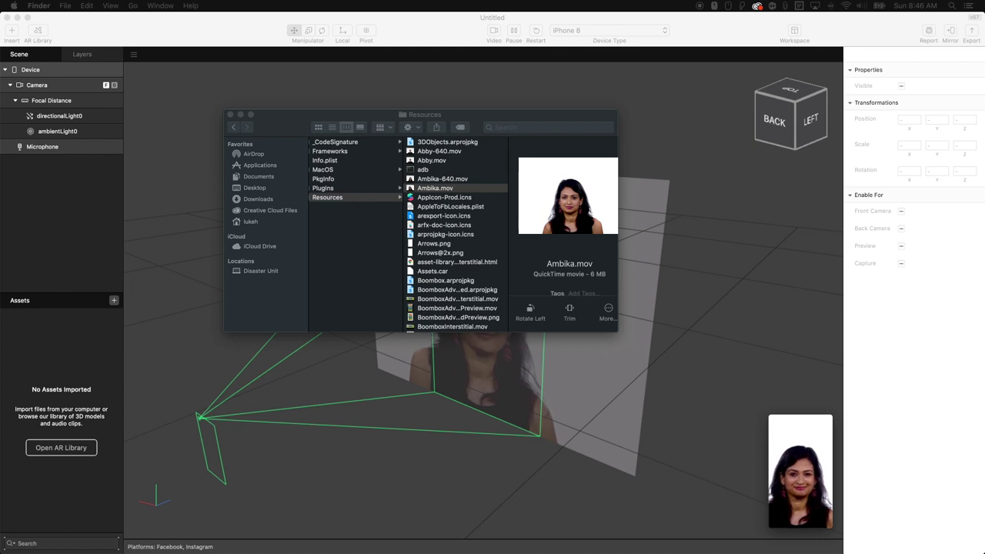
# Arrange the Movie and Resources Finder windows side by side, Movie in front
pyautogui.click(8, 292)
pyautogui.moveTo(100, 216); pyautogui.dragTo(109, 179)
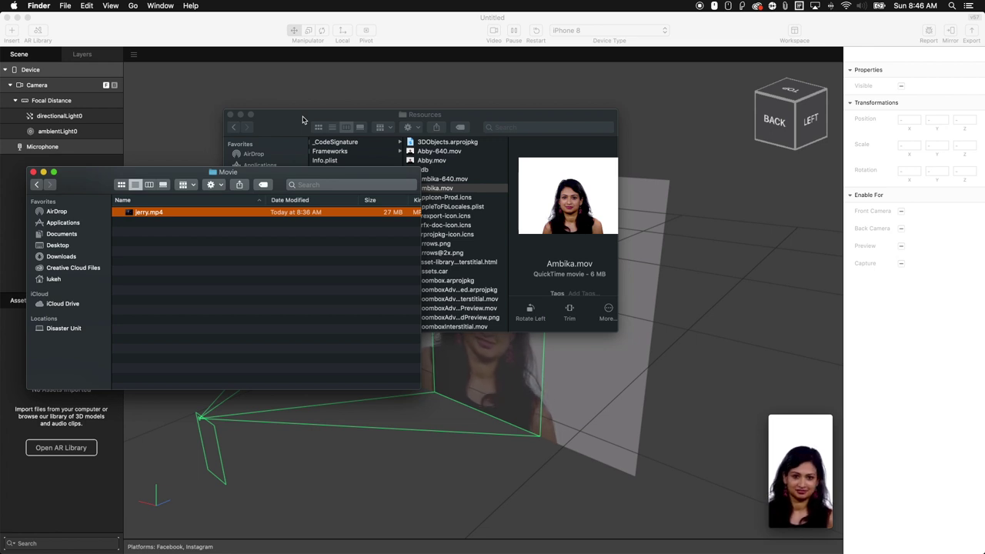
pyautogui.moveTo(302, 120); pyautogui.dragTo(458, 115)
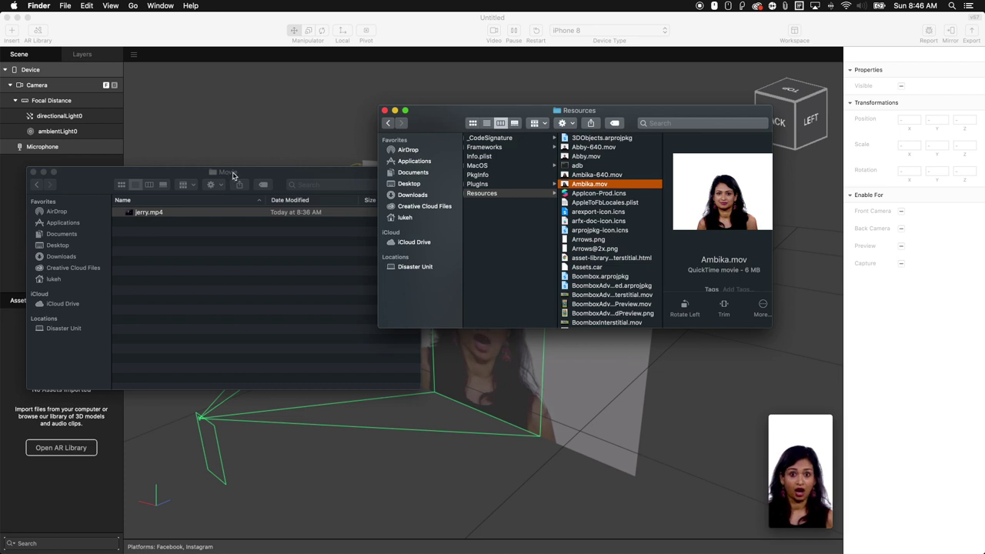
pyautogui.moveTo(233, 175); pyautogui.dragTo(240, 138)
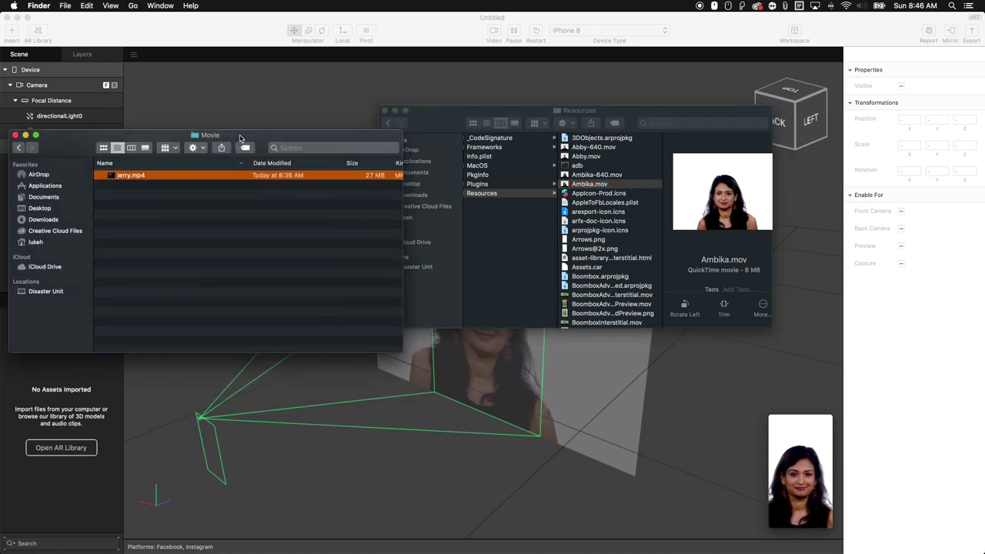
# Rename jerry.mp4 to Ambika-640.mov
pyautogui.click(128, 176)
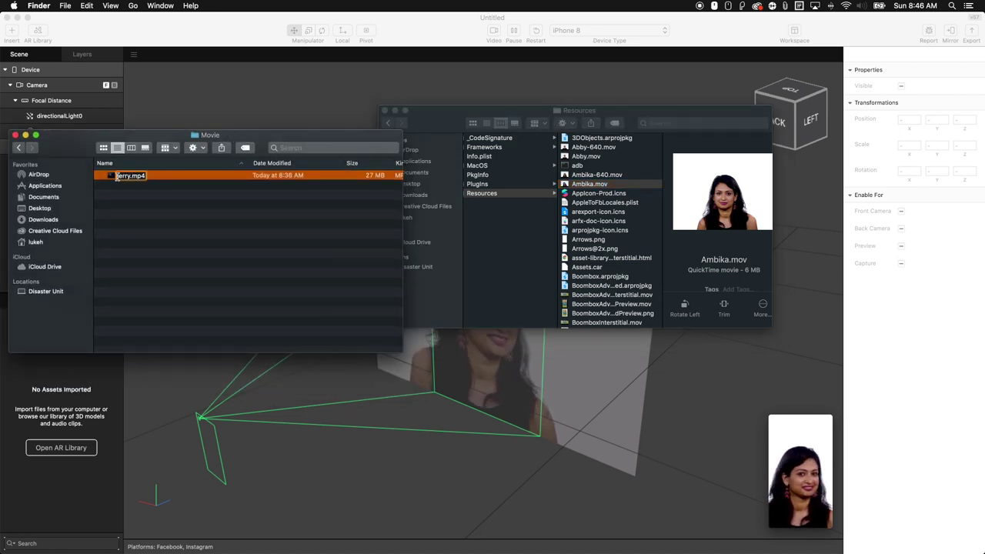
pyautogui.click(146, 178)
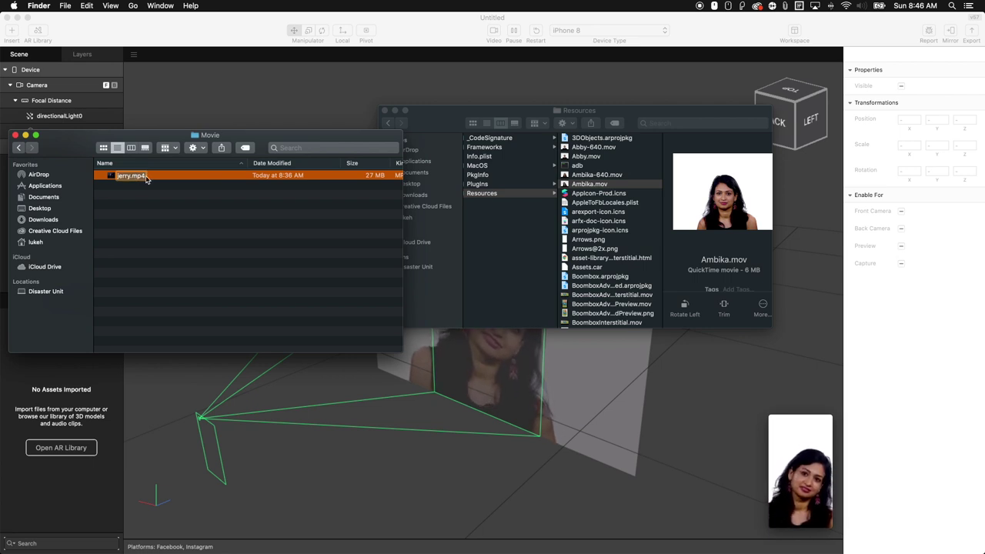
pyautogui.press('super+a')
pyautogui.write('Am')
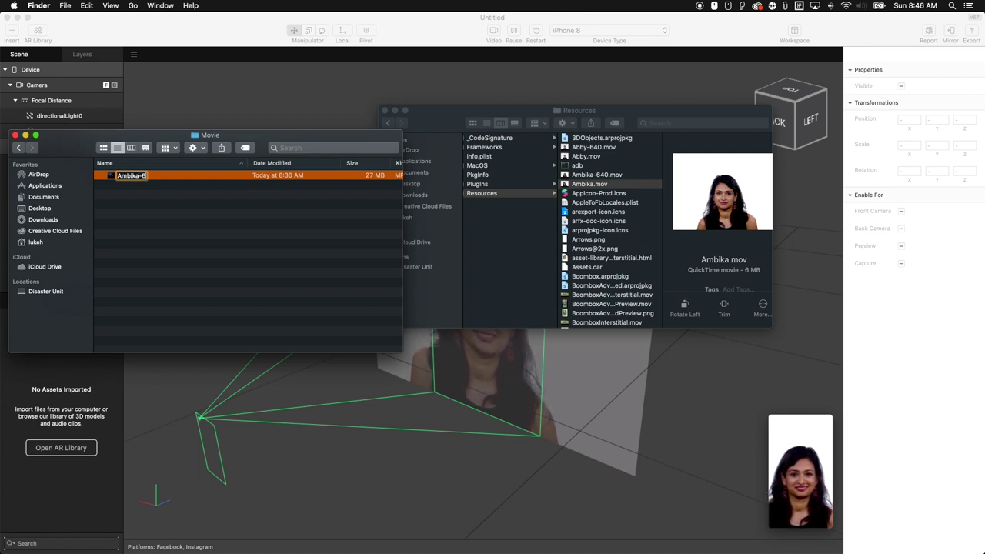
pyautogui.write('bika-640.mv')
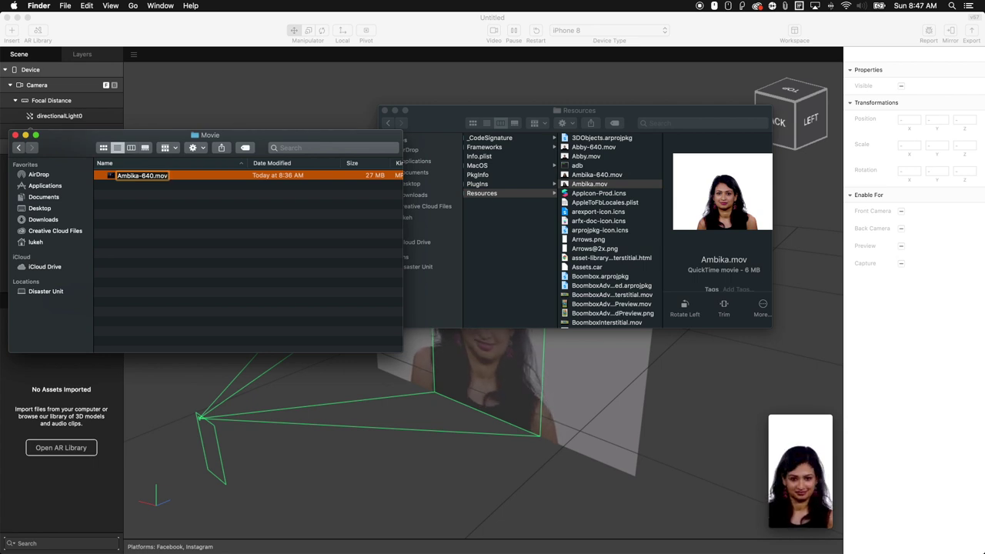
pyautogui.press('Return')
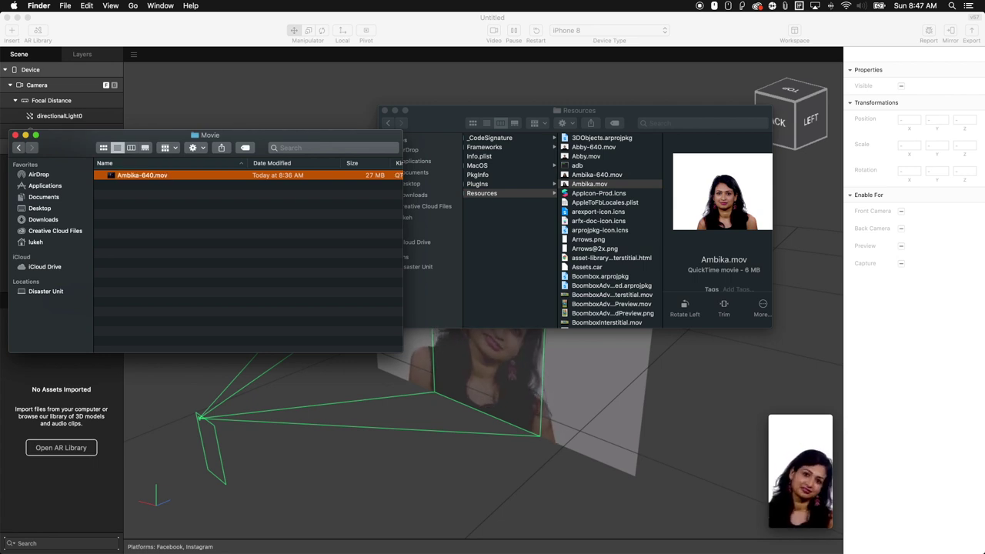
# Rename the built-in Ambika-640.mov in Resources to Ambika-640-bak.mov
pyautogui.click(605, 177)
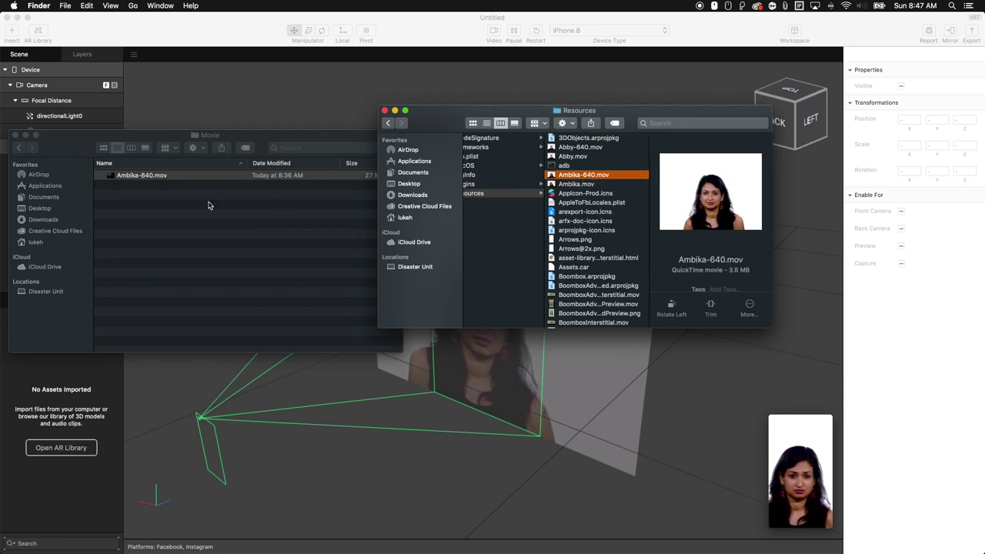
pyautogui.rightClick(587, 176)
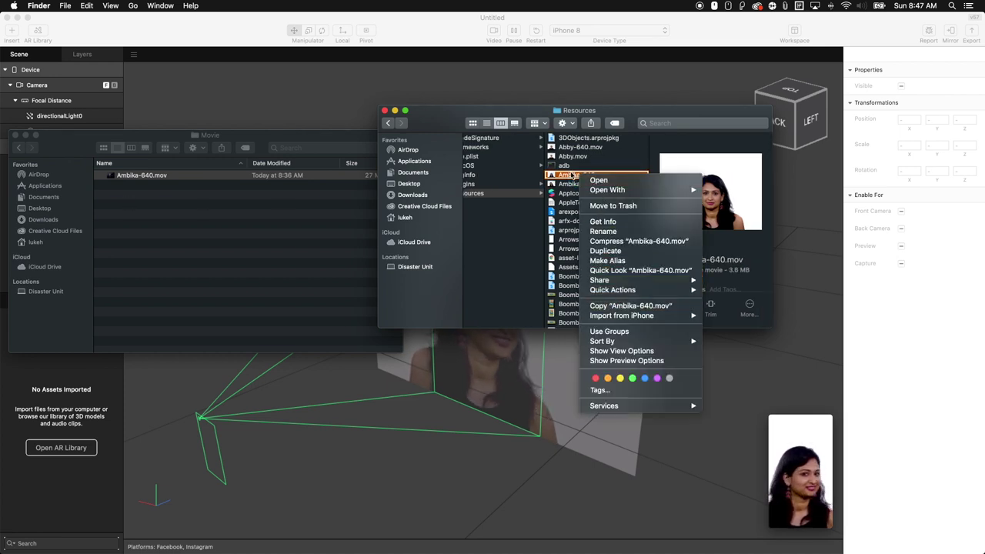
pyautogui.click(603, 231)
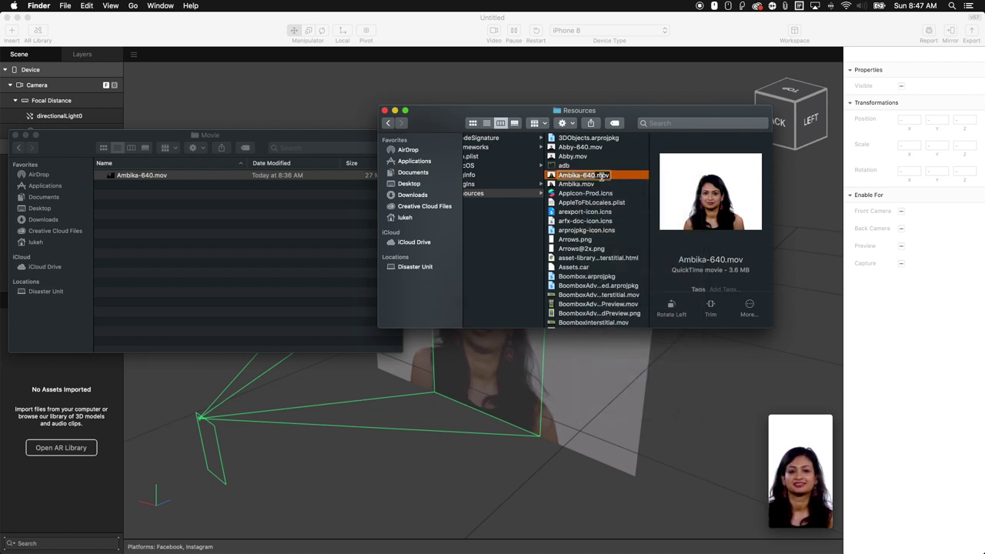
pyautogui.click(598, 176)
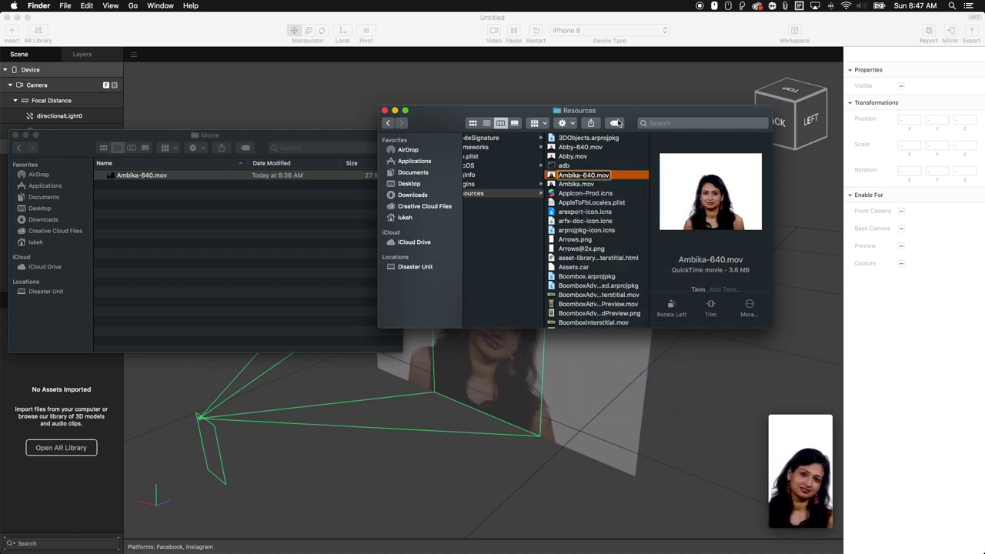
pyautogui.write('-bak')
pyautogui.press('Return')
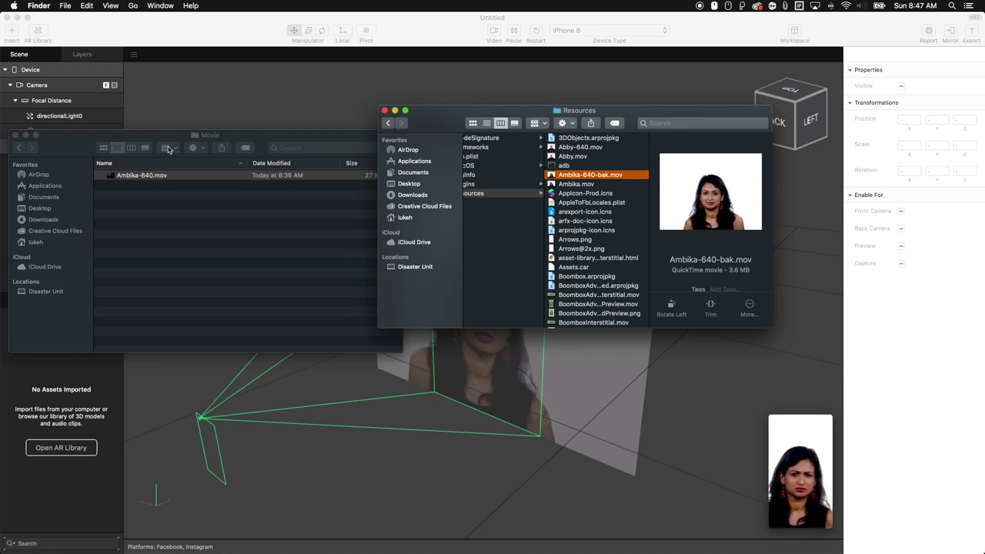
# Move the new Ambika-640.mov from the Movie folder into Resources
pyautogui.click(129, 176)
pyautogui.moveTo(129, 176); pyautogui.dragTo(615, 192)
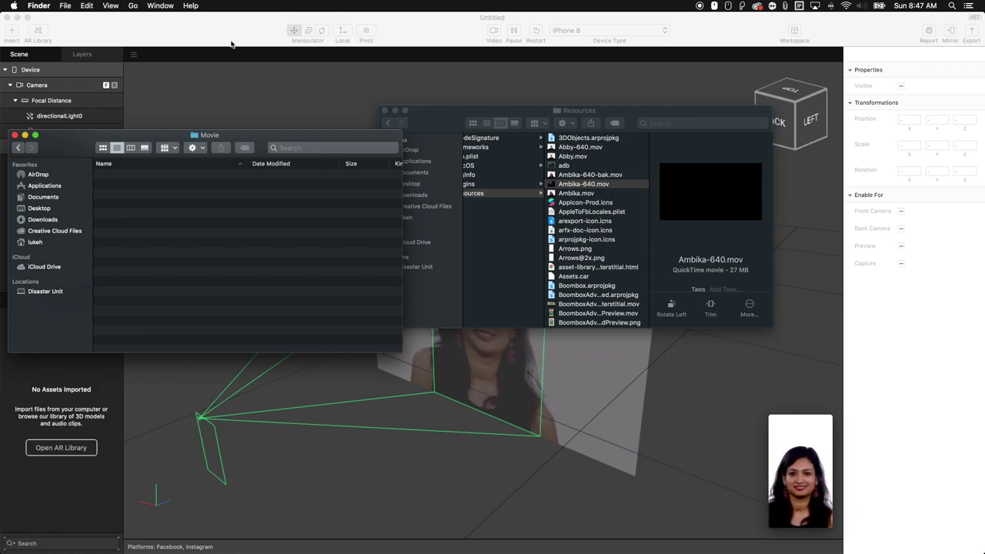
pyautogui.click(106, 21)
# Close the untitled project and Sample Projects window, then quit Spark AR Studio
pyautogui.press('super+w')
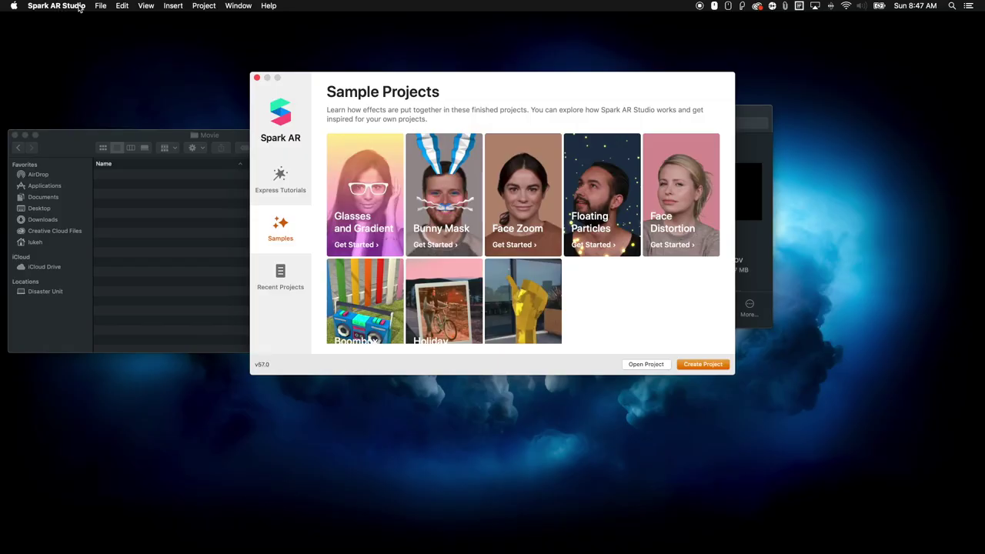
pyautogui.click(99, 6)
pyautogui.click(117, 54)
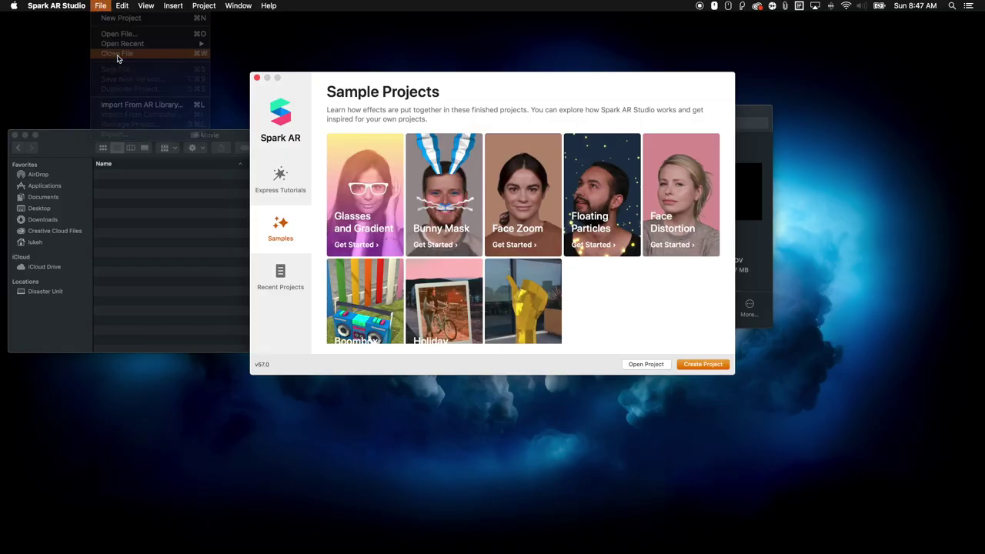
pyautogui.click(71, 6)
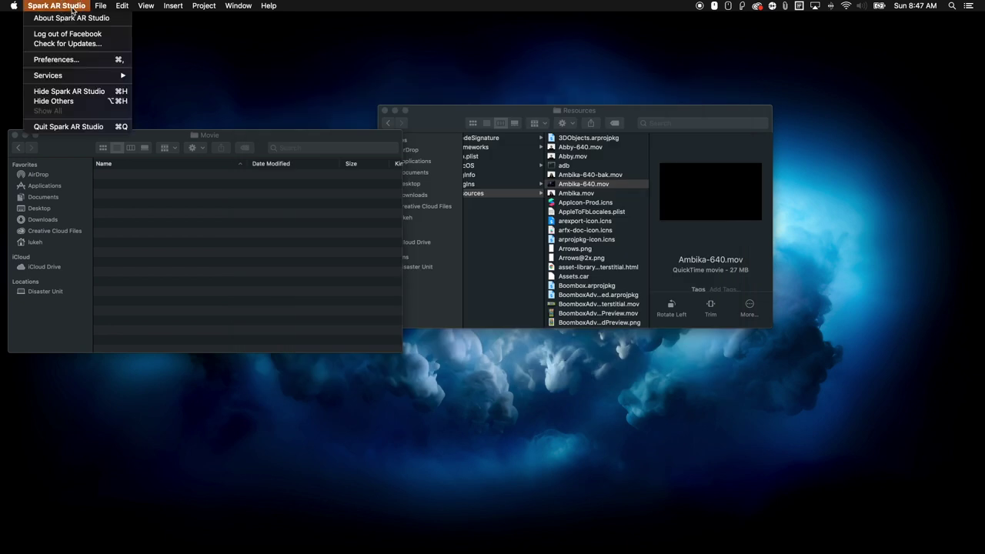
pyautogui.click(88, 126)
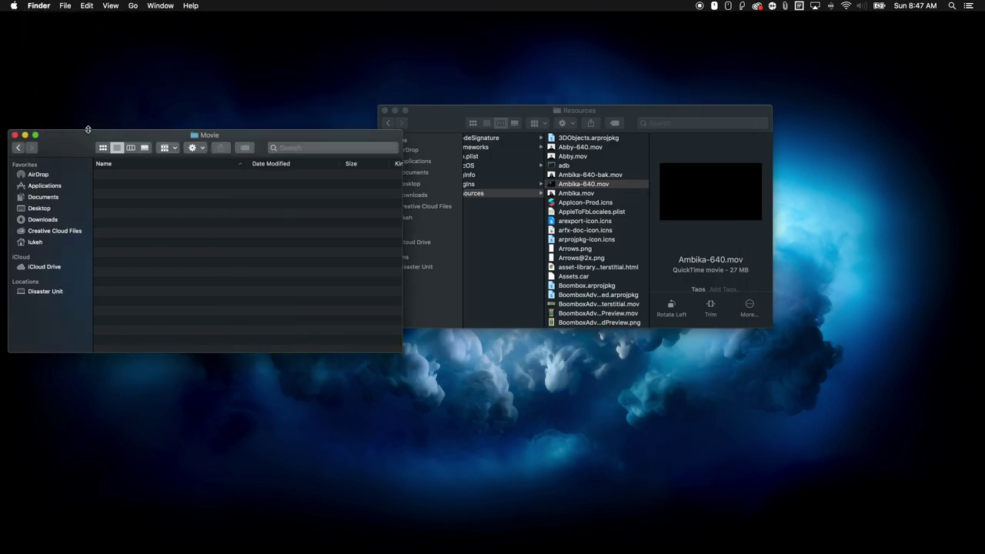
# Relaunch Spark AR Studio via Spotlight and open the recent Automaton.arproj project
pyautogui.press('super+space')
pyautogui.write('spark')
pyautogui.press('Return')
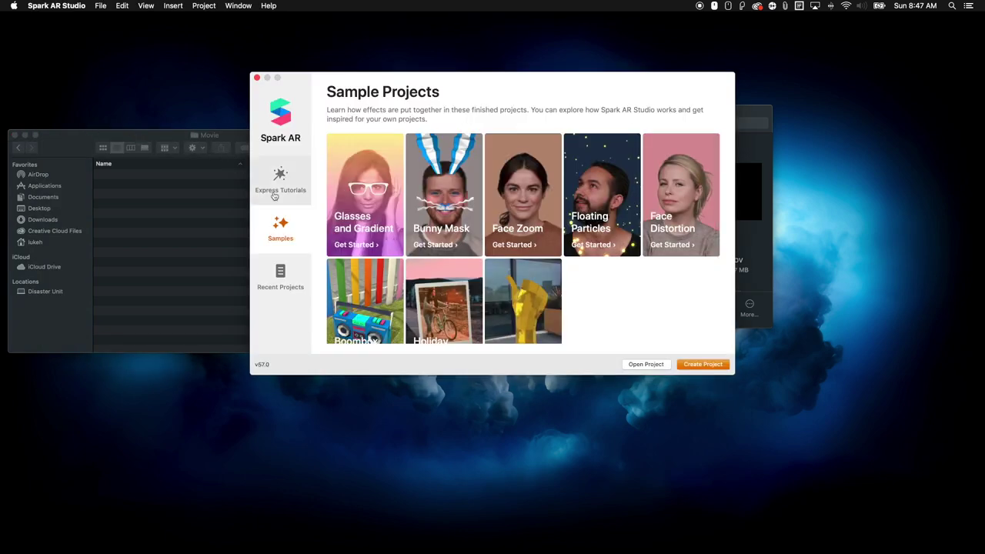
pyautogui.click(101, 6)
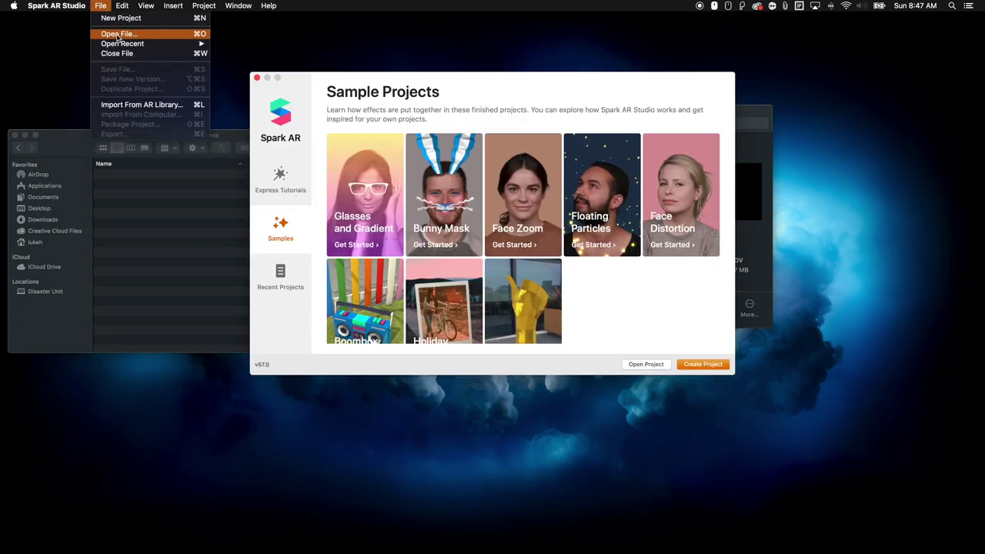
pyautogui.moveTo(121, 44)
pyautogui.click(256, 44)
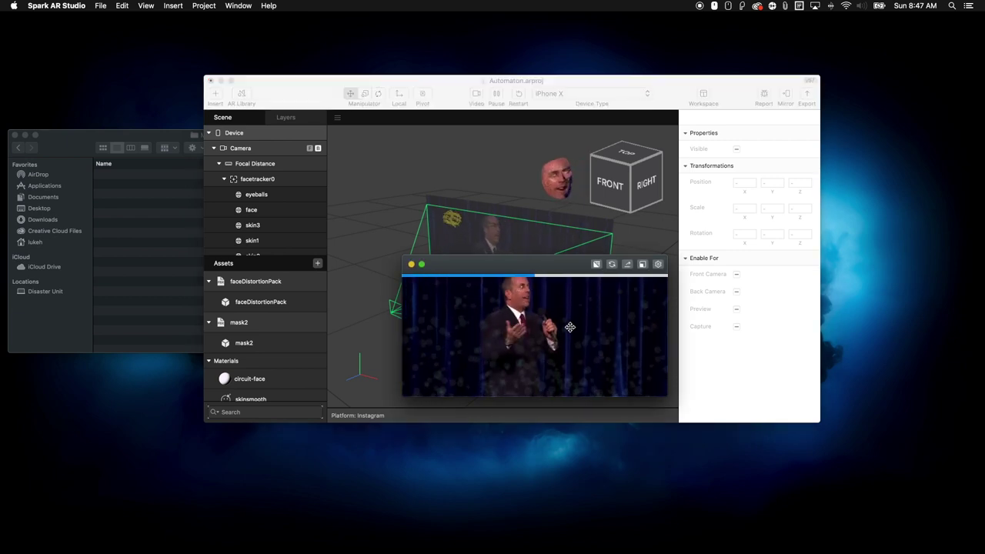
pyautogui.click(627, 264)
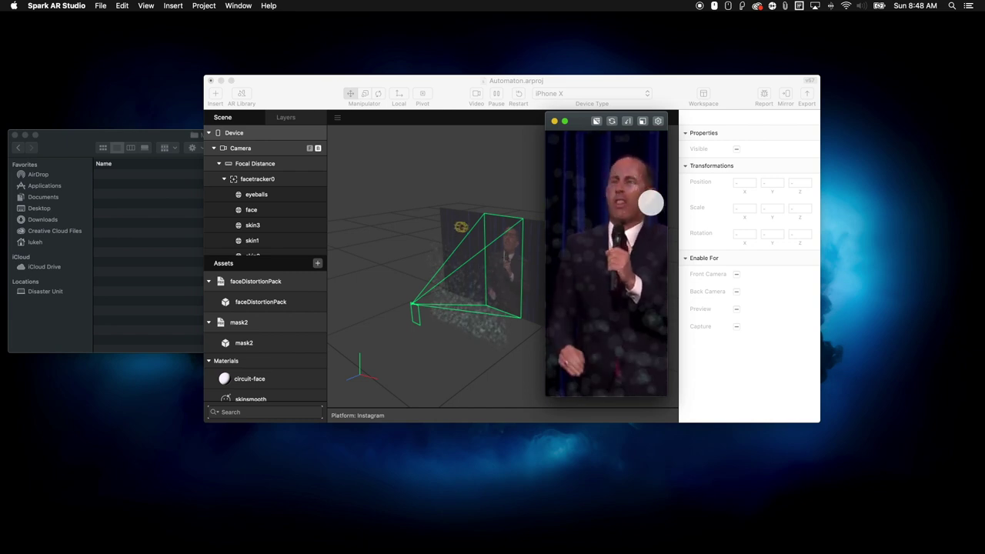
pyautogui.click(627, 122)
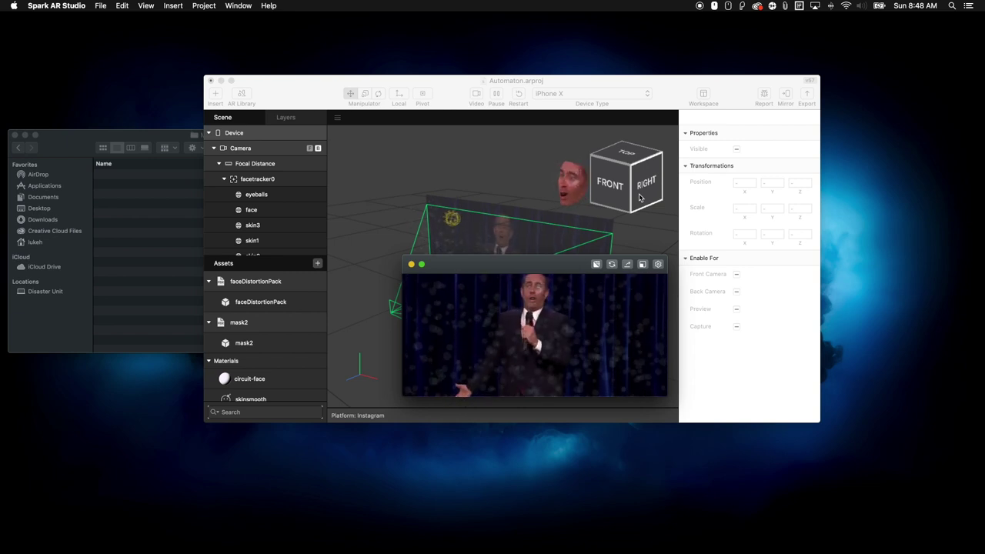
# From the Video toolbar popover, start adding a custom preview video
pyautogui.click(481, 98)
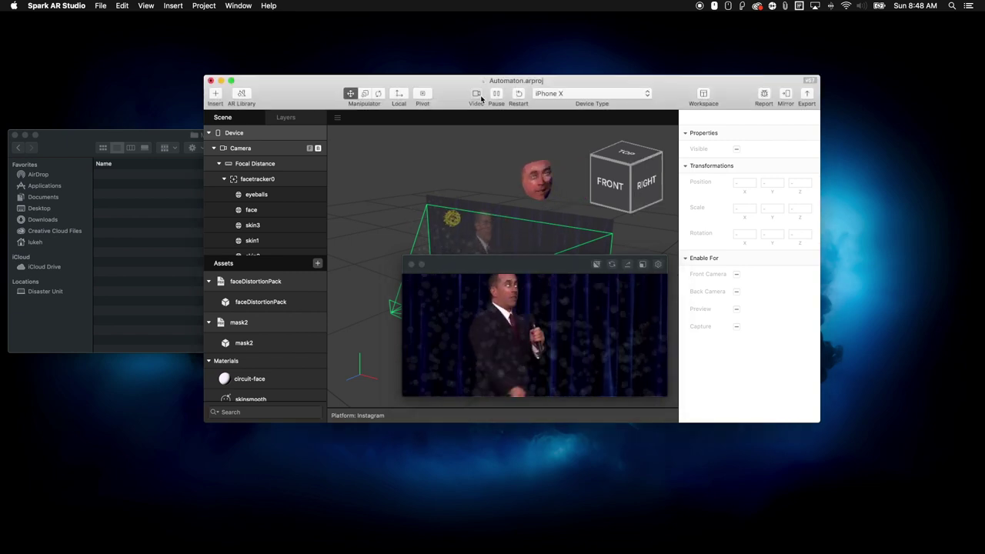
pyautogui.click(477, 95)
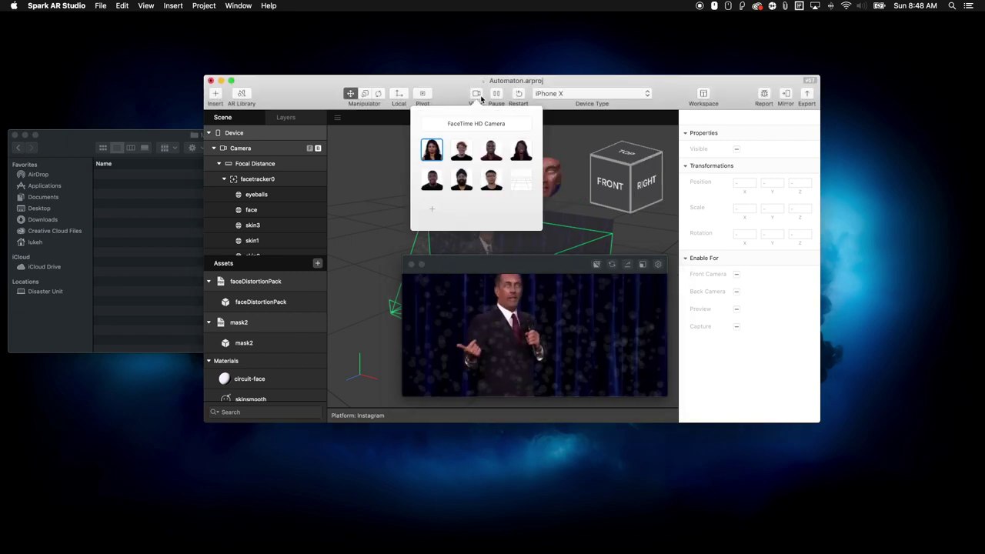
pyautogui.click(433, 211)
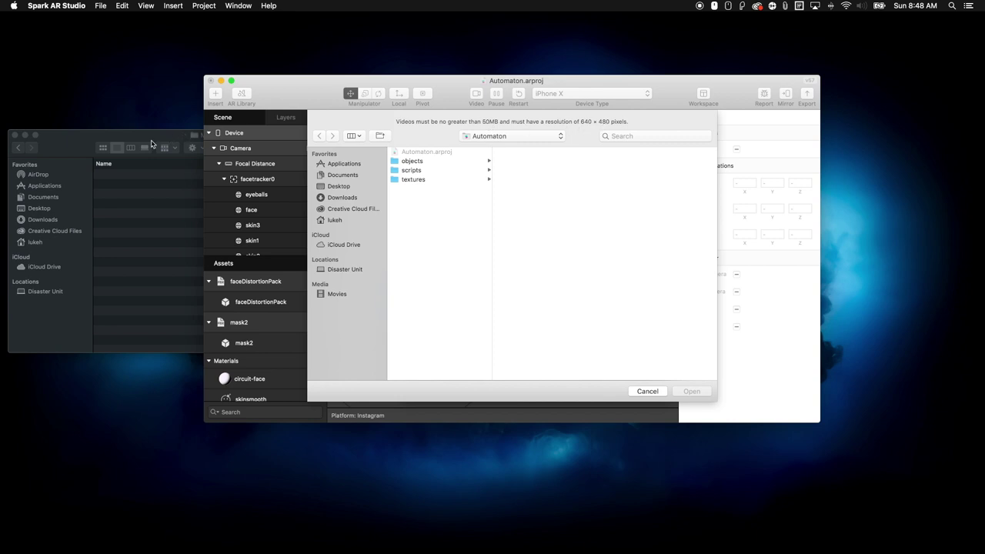
# Check Ambika-640.mov in the Finder Resources folder, then return to the video file picker
pyautogui.moveTo(302, 85); pyautogui.dragTo(264, 154)
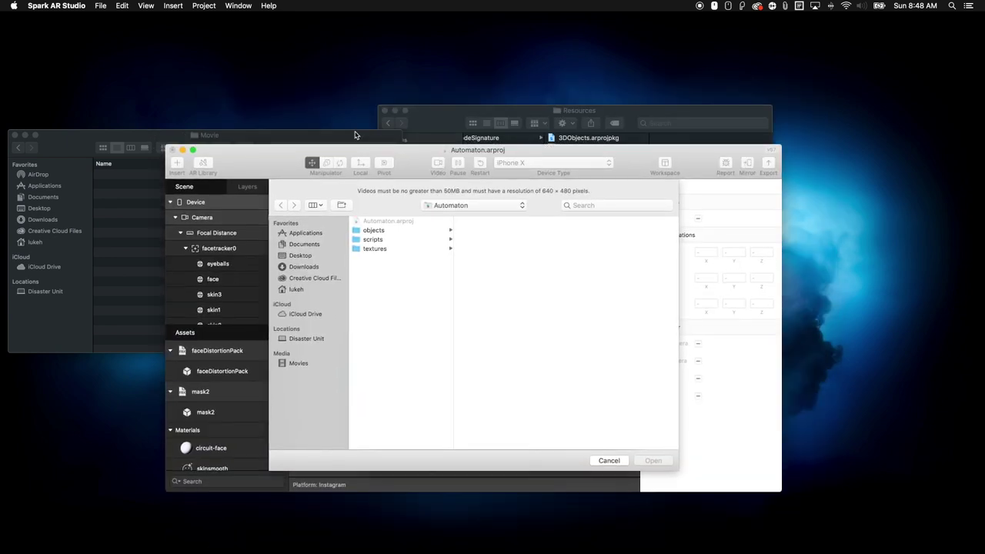
pyautogui.click(426, 113)
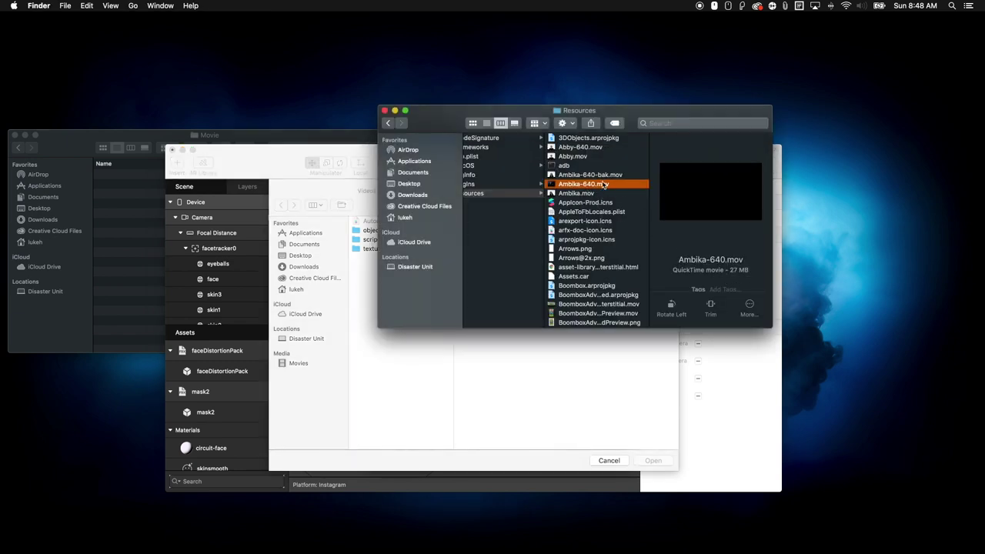
pyautogui.scroll(-3, 707, 238)
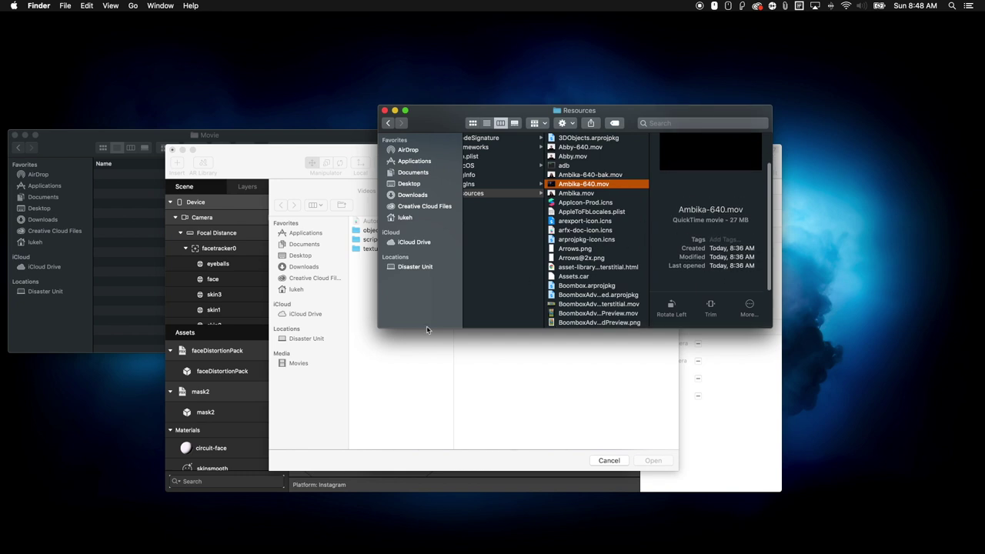
pyautogui.click(276, 159)
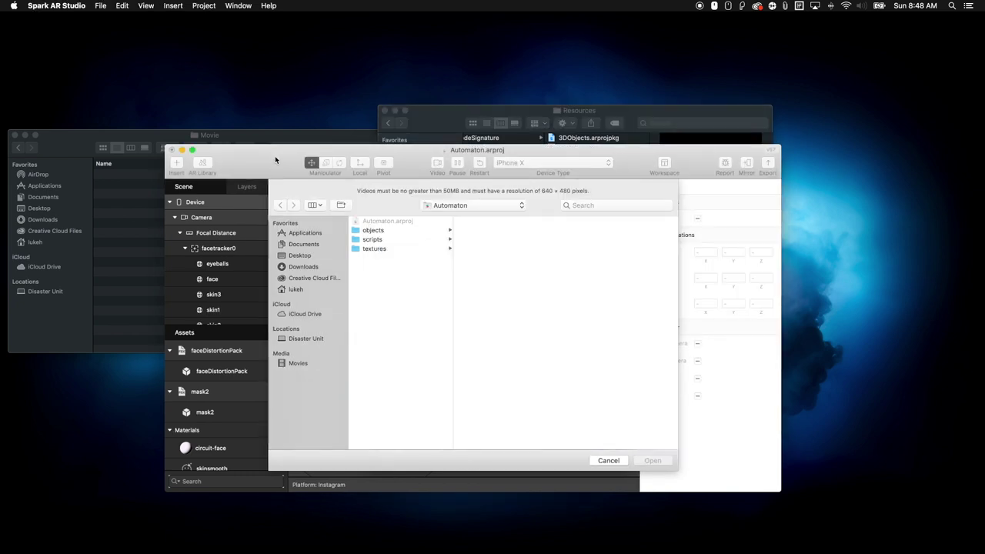